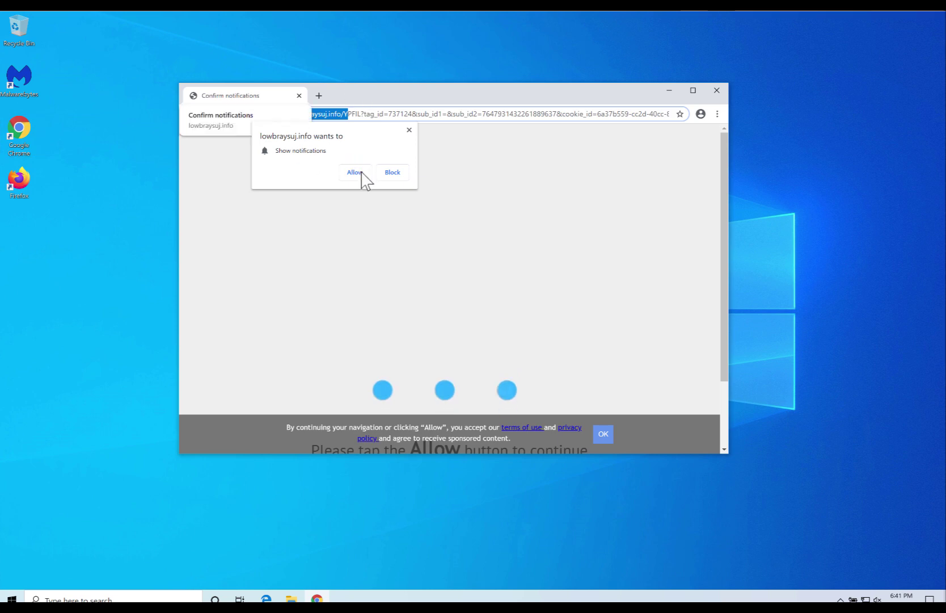
# Allow lowbraysuj.info to show notifications and open the browser settings
pyautogui.click(356, 173)
pyautogui.click(717, 113)
pyautogui.click(632, 311)
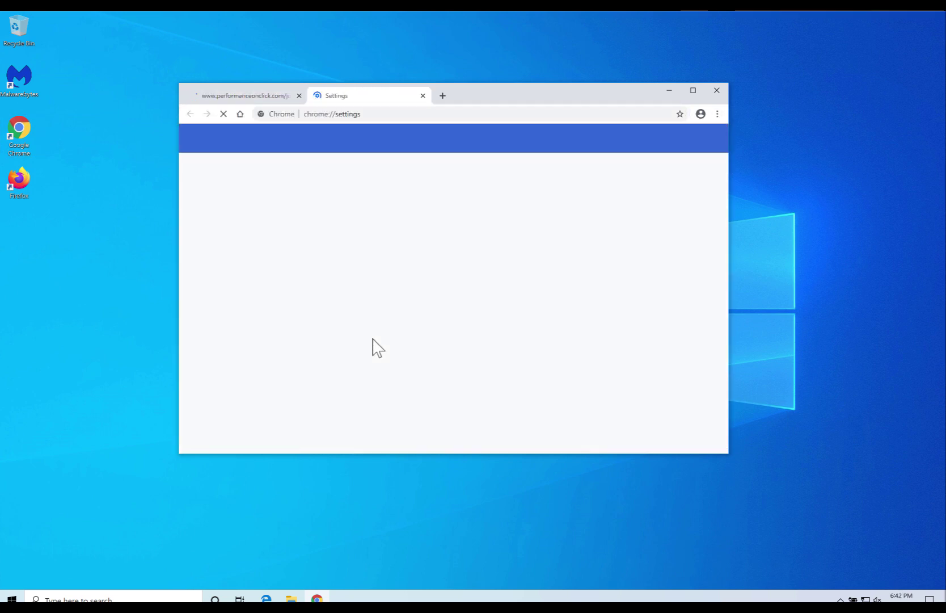
pyautogui.scroll(-12, 375, 346)
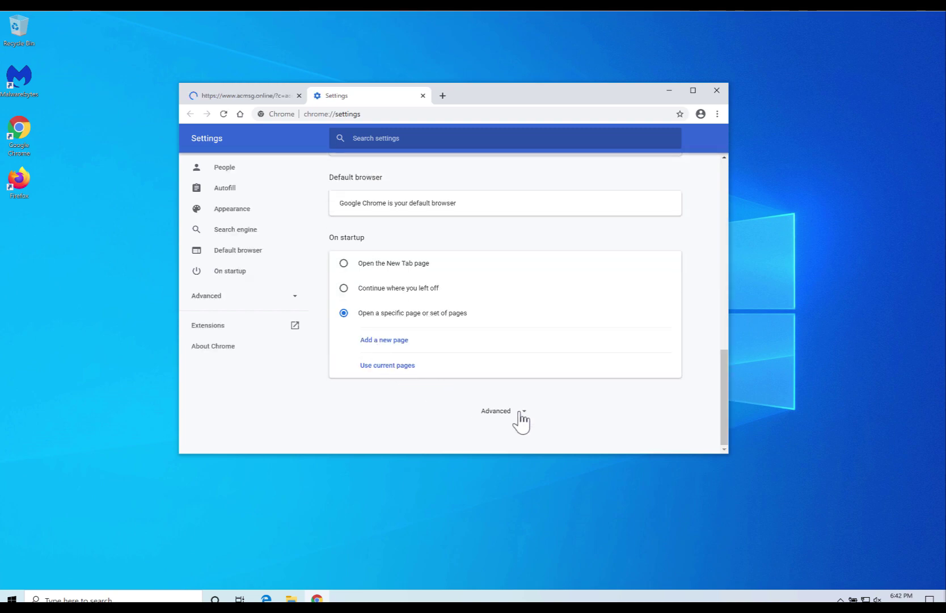
pyautogui.click(508, 416)
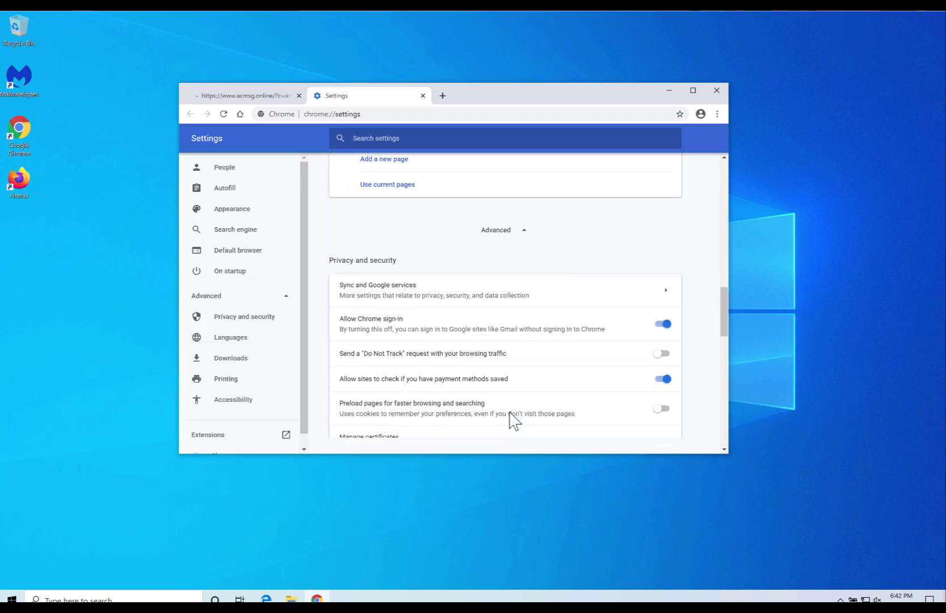
pyautogui.scroll(-3, 514, 420)
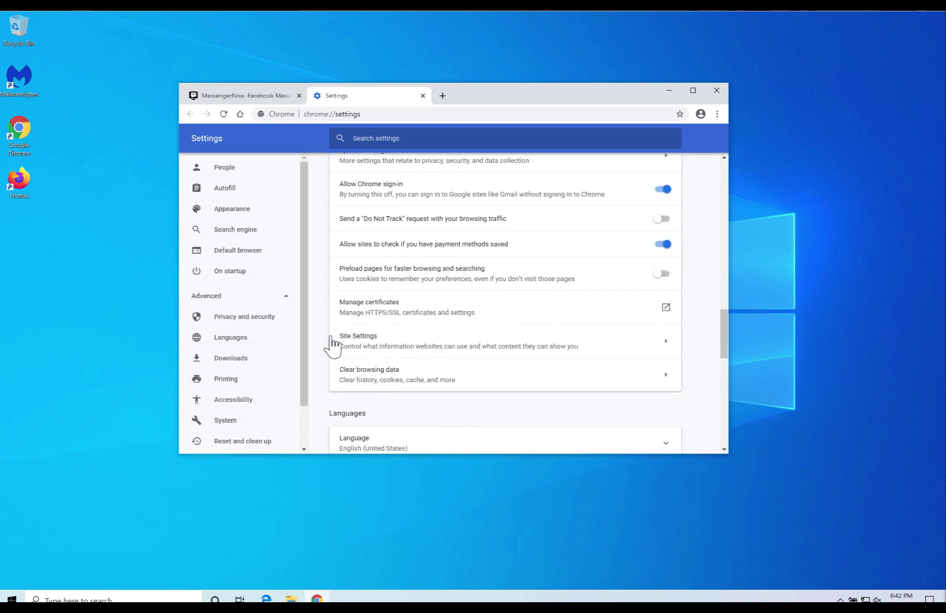
pyautogui.click(365, 347)
pyautogui.scroll(-2, 374, 355)
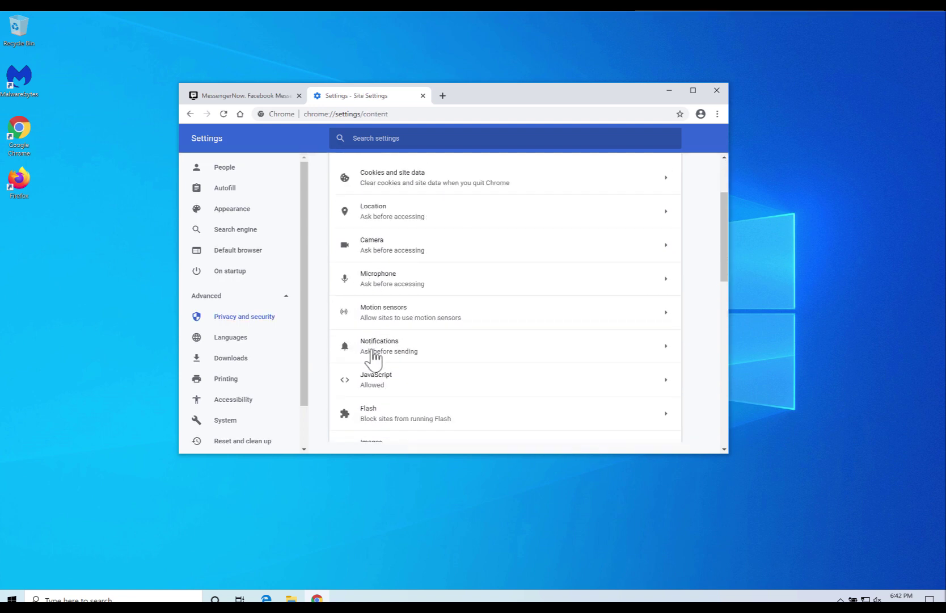
pyautogui.scroll(-1, 374, 357)
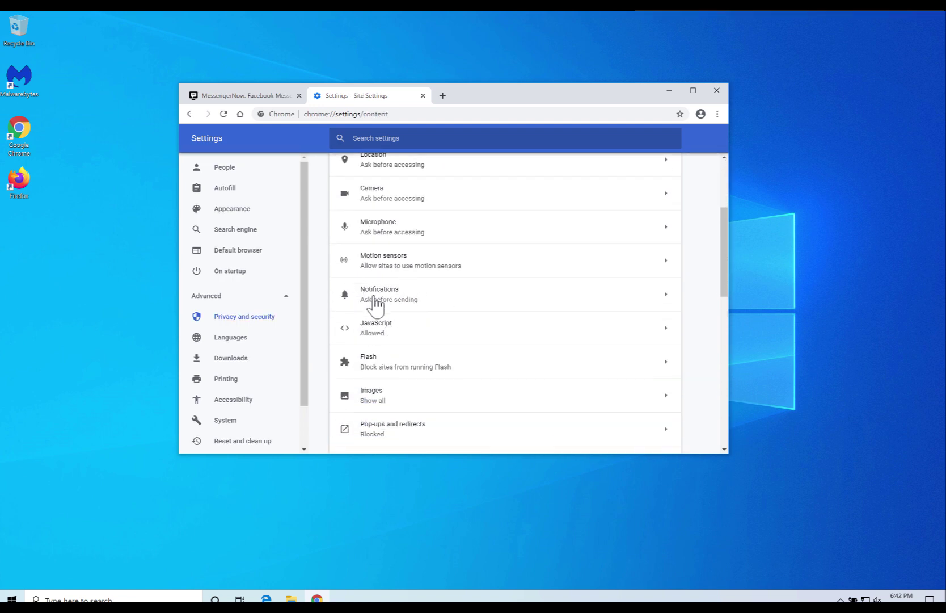
pyautogui.click(400, 299)
pyautogui.scroll(-3, 405, 312)
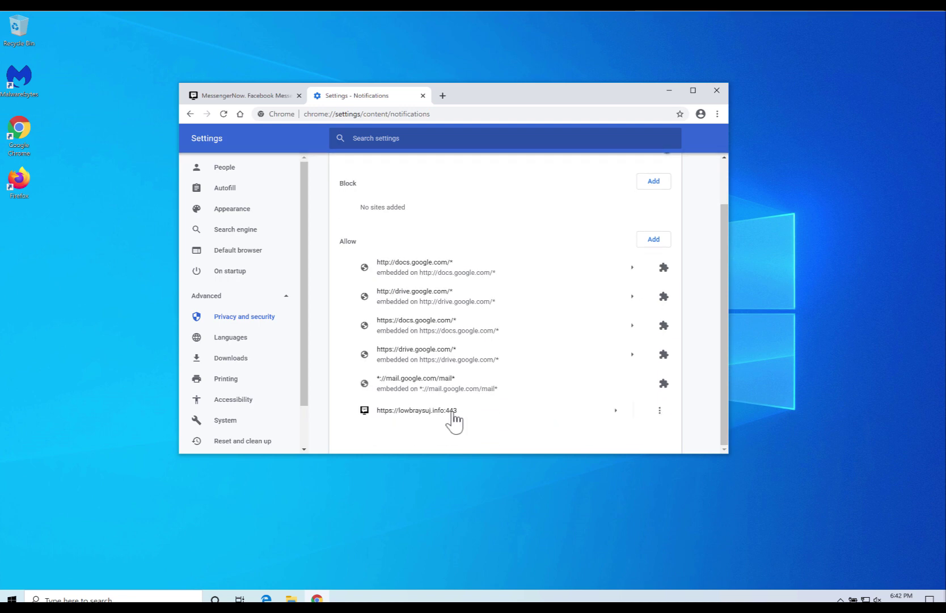
pyautogui.click(659, 411)
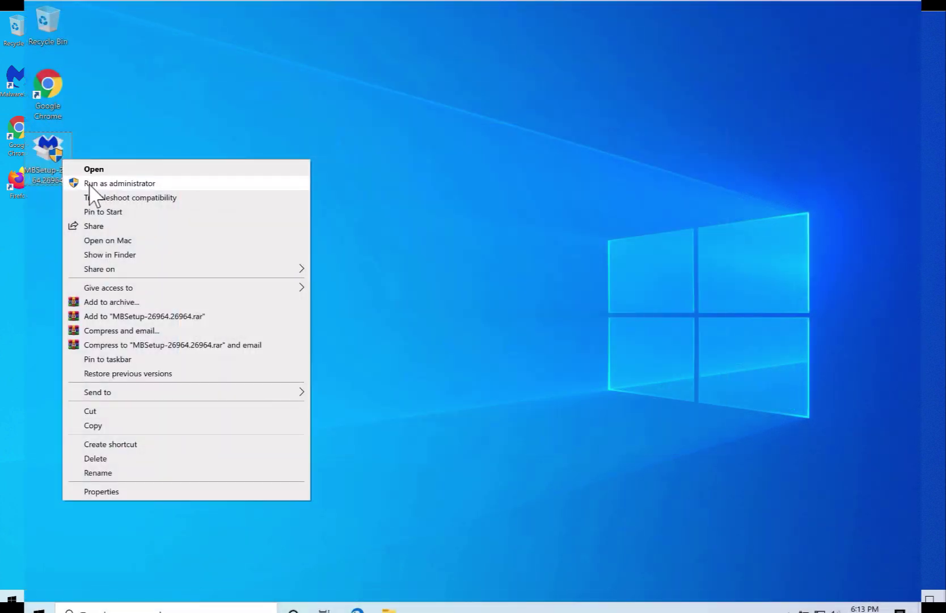
# Run the MBSetup installer from the desktop as administrator and install Malwarebytes for a personal computer
pyautogui.click(91, 183)
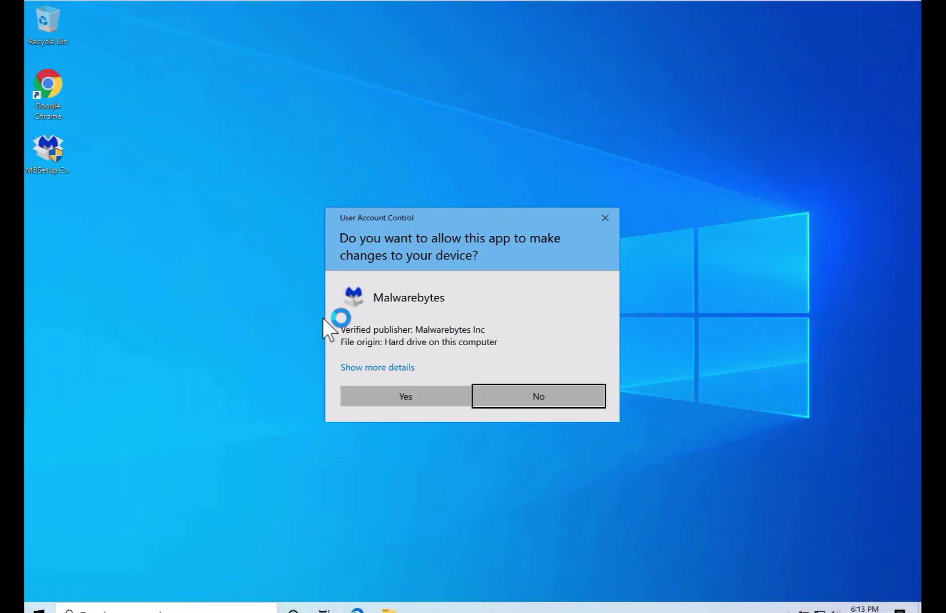
pyautogui.click(455, 395)
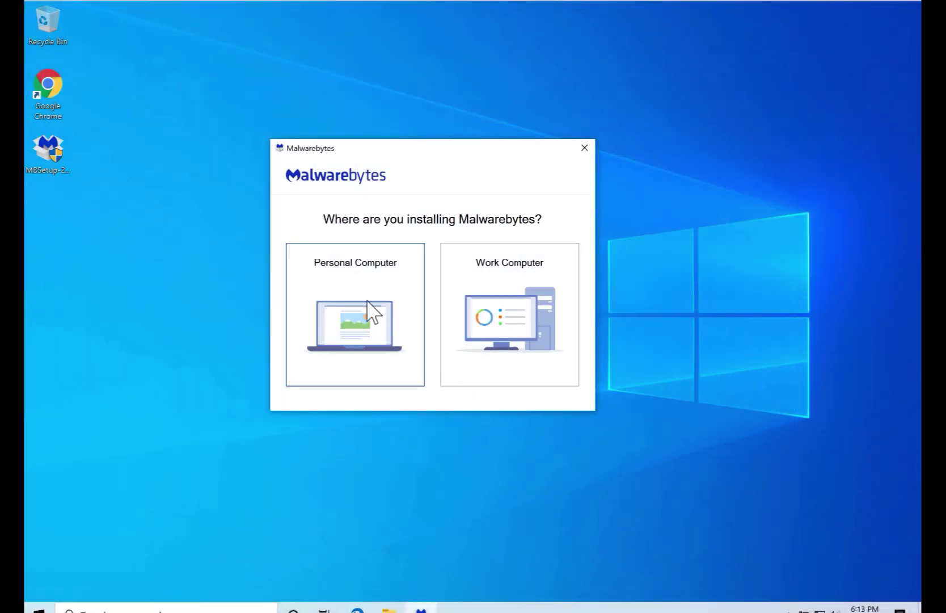
pyautogui.click(361, 298)
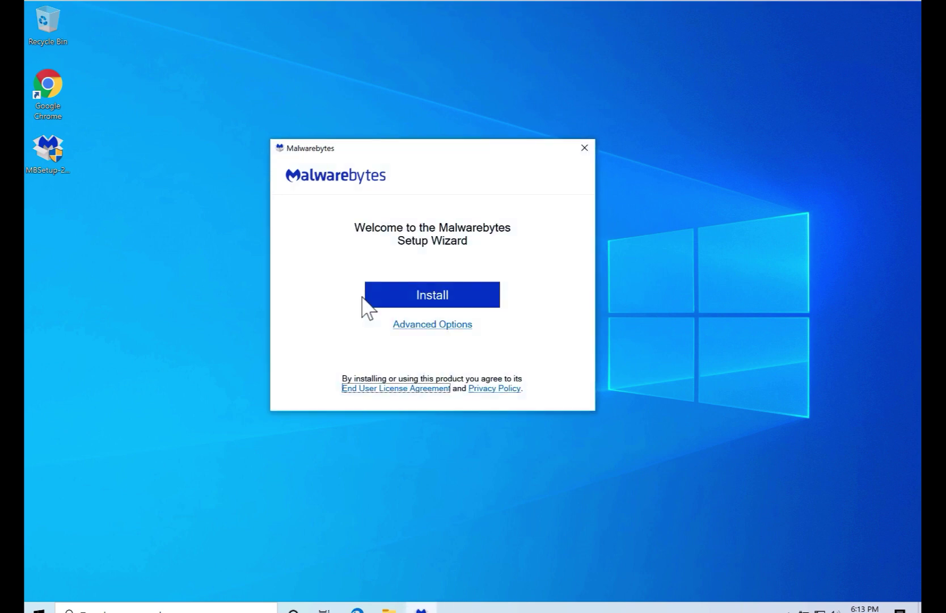
pyautogui.click(415, 295)
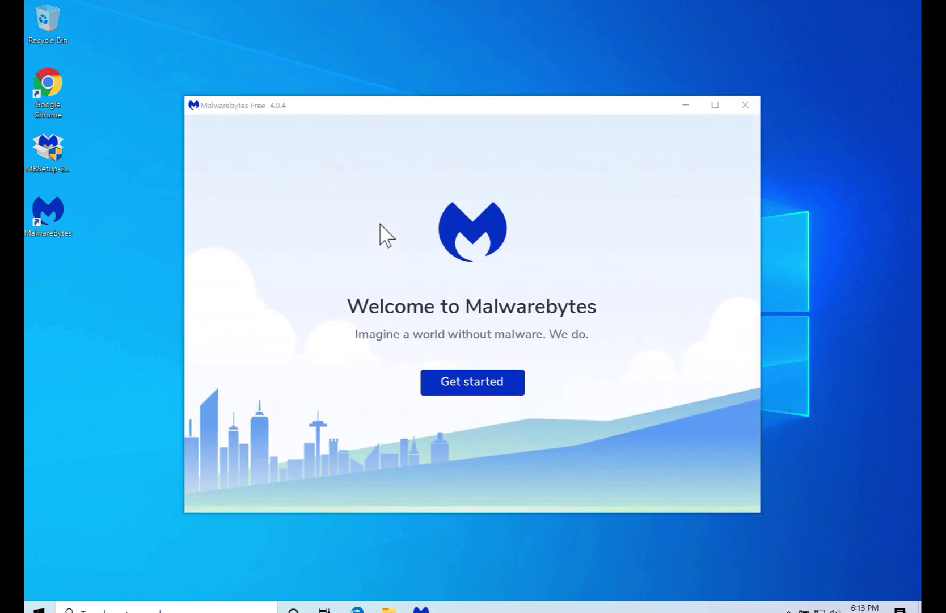
# Go through the Malwarebytes welcome pages and decline the trial's email request to reach the dashboard
pyautogui.click(499, 385)
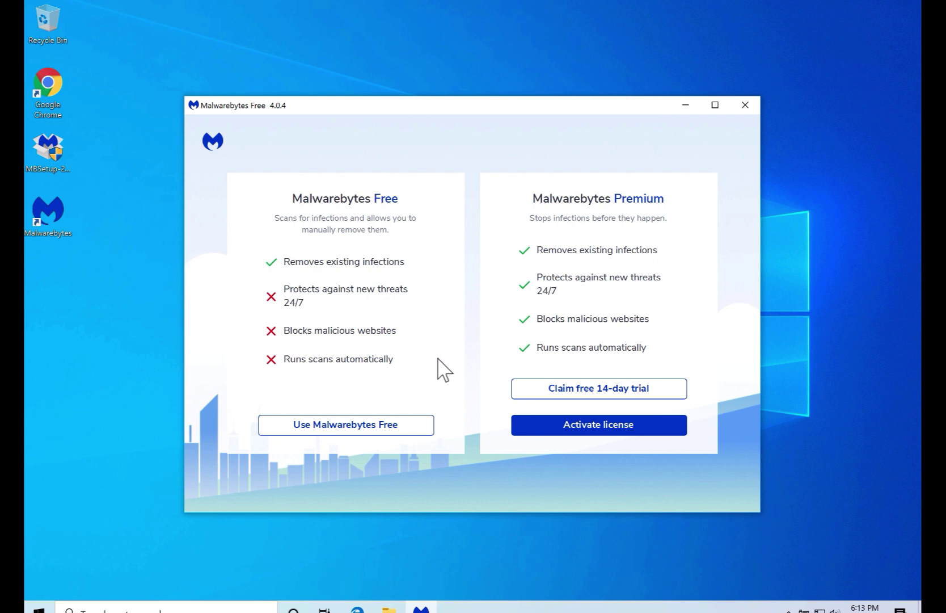
pyautogui.click(643, 393)
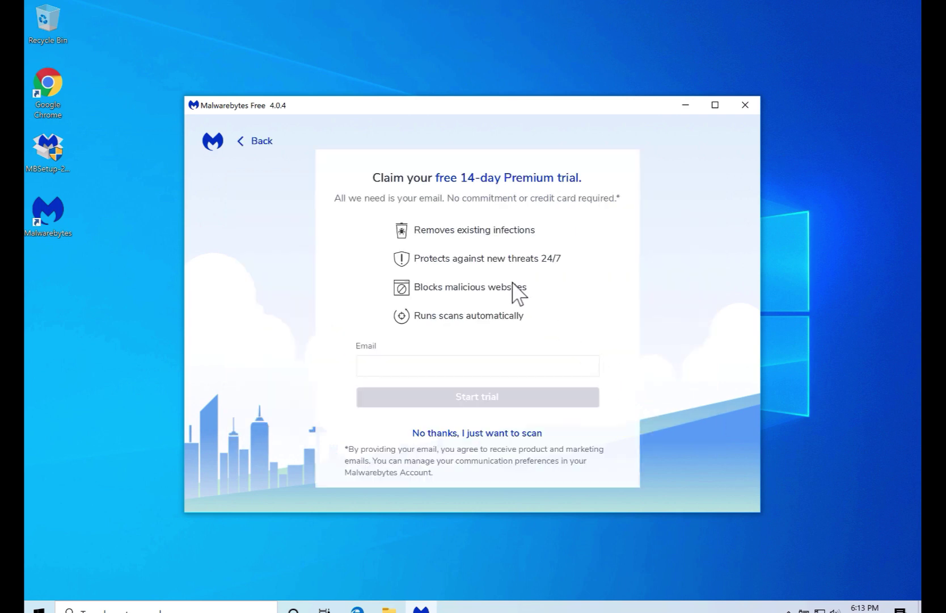
pyautogui.click(521, 433)
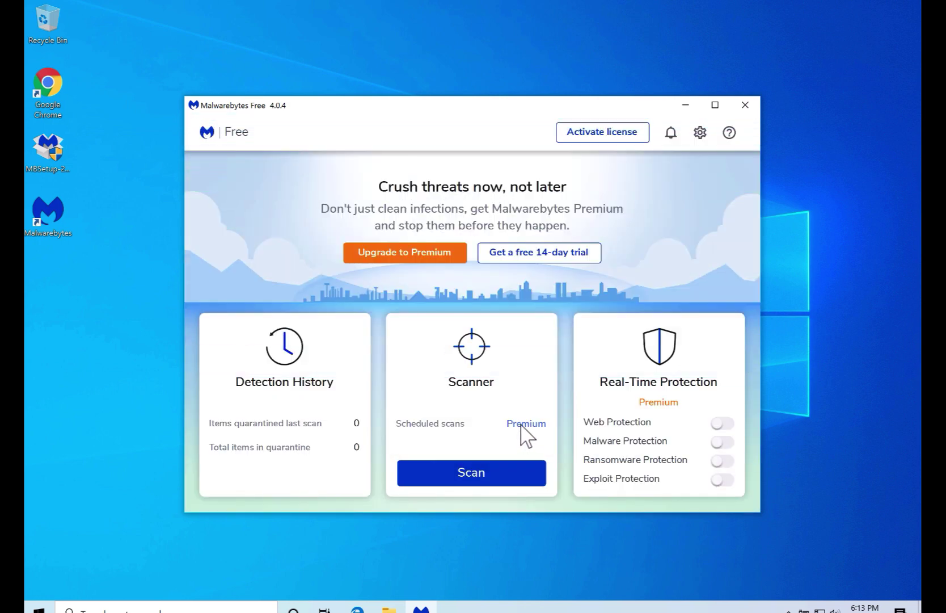
# Start the free 14-day Premium trial, entering the account email address
pyautogui.click(565, 258)
pyautogui.click(485, 362)
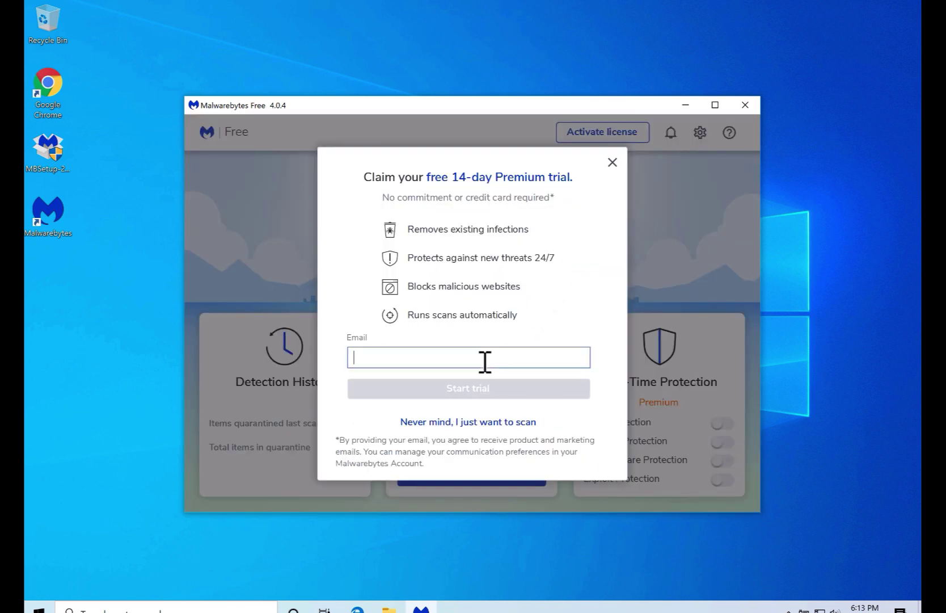
pyautogui.write('your@email.com')
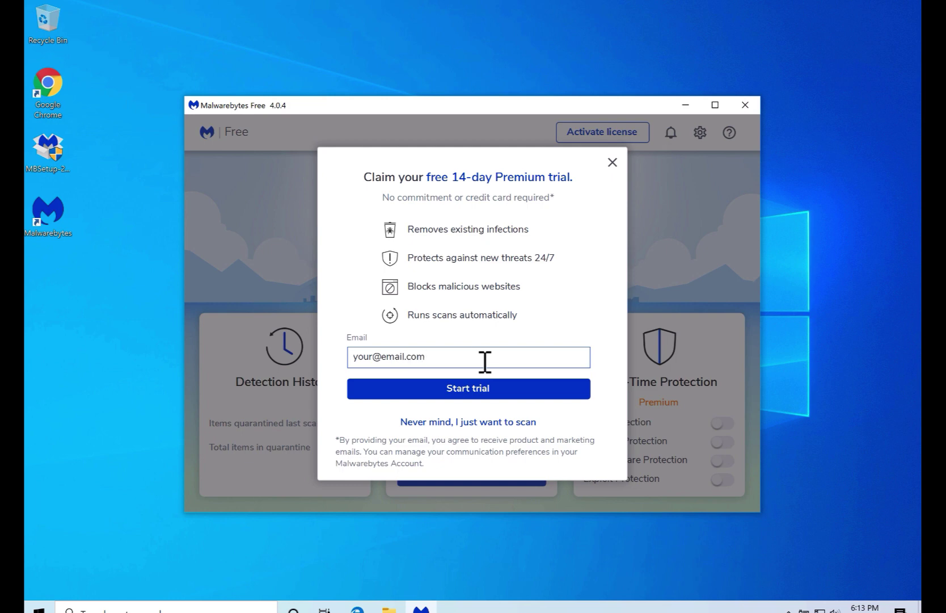
pyautogui.click(473, 390)
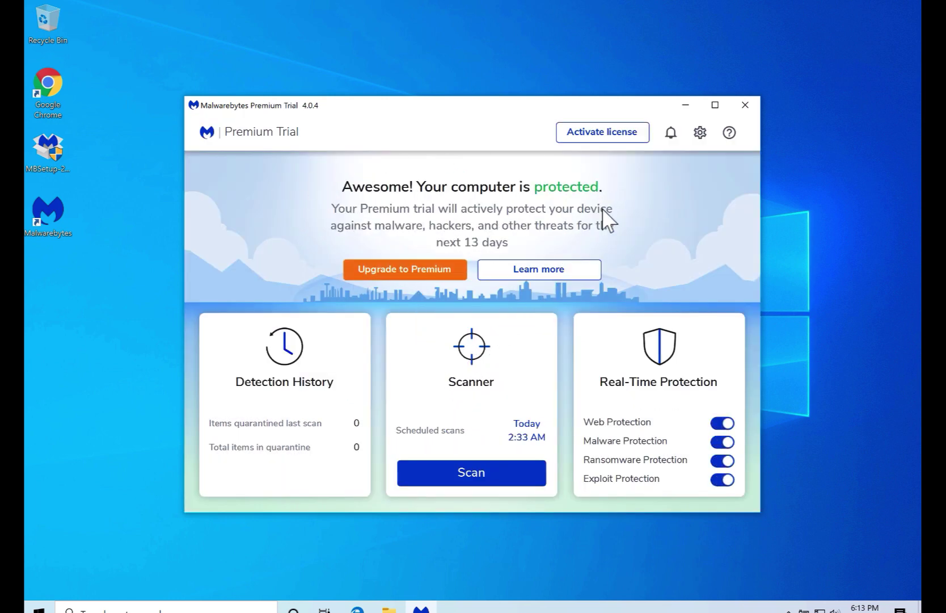
# Run a threat scan and check the program's notifications while it is in progress
pyautogui.click(484, 471)
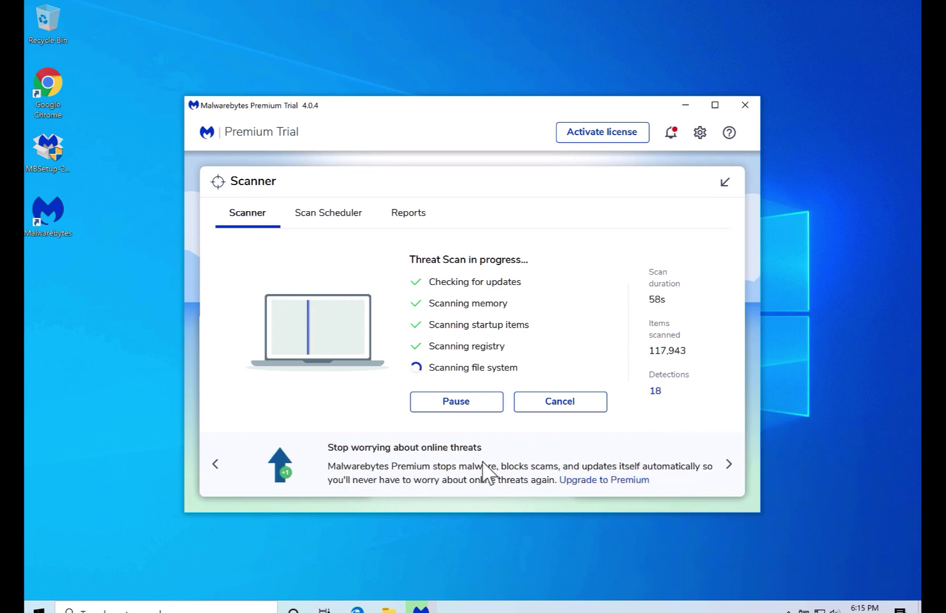
pyautogui.click(670, 132)
pyautogui.click(601, 142)
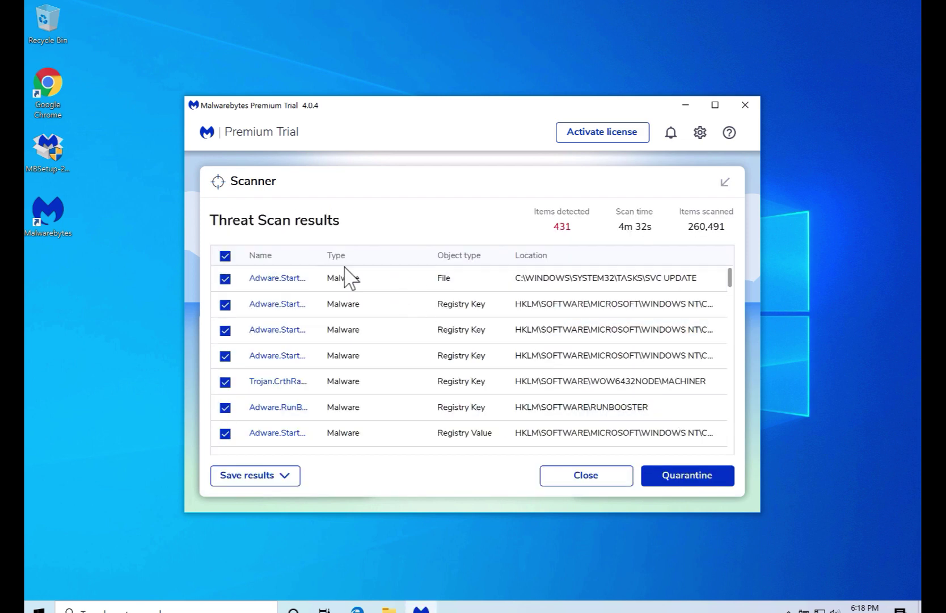
# Widen the Name, Type and Object type columns and review the list of threat scan results to its end
pyautogui.moveTo(318, 259); pyautogui.dragTo(380, 261)
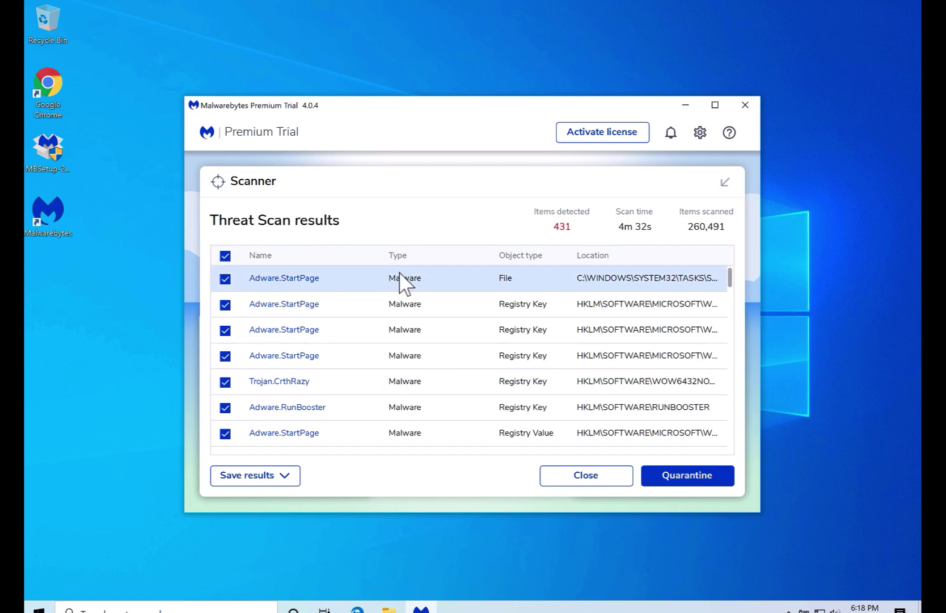
pyautogui.moveTo(488, 258); pyautogui.dragTo(506, 259)
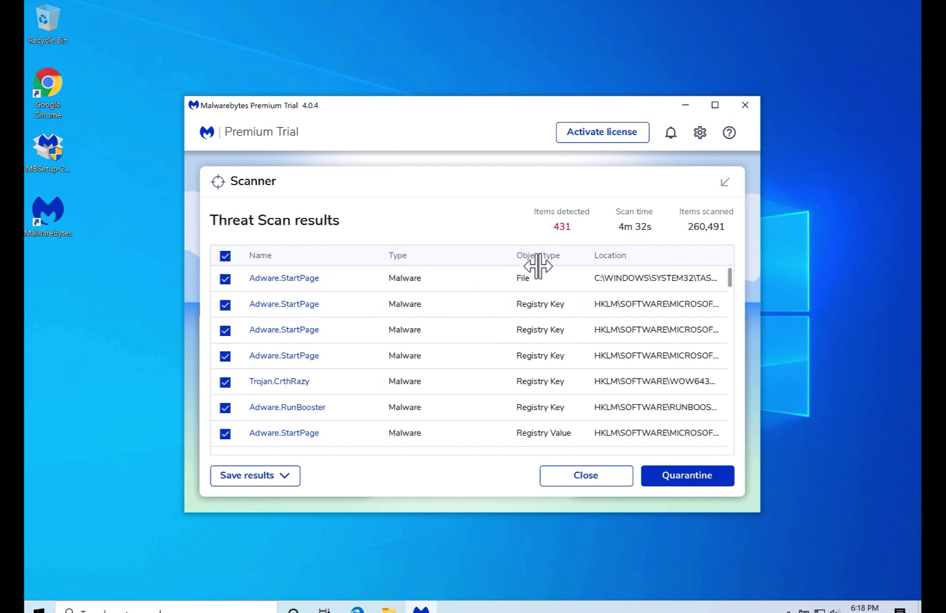
pyautogui.moveTo(585, 260); pyautogui.dragTo(649, 262)
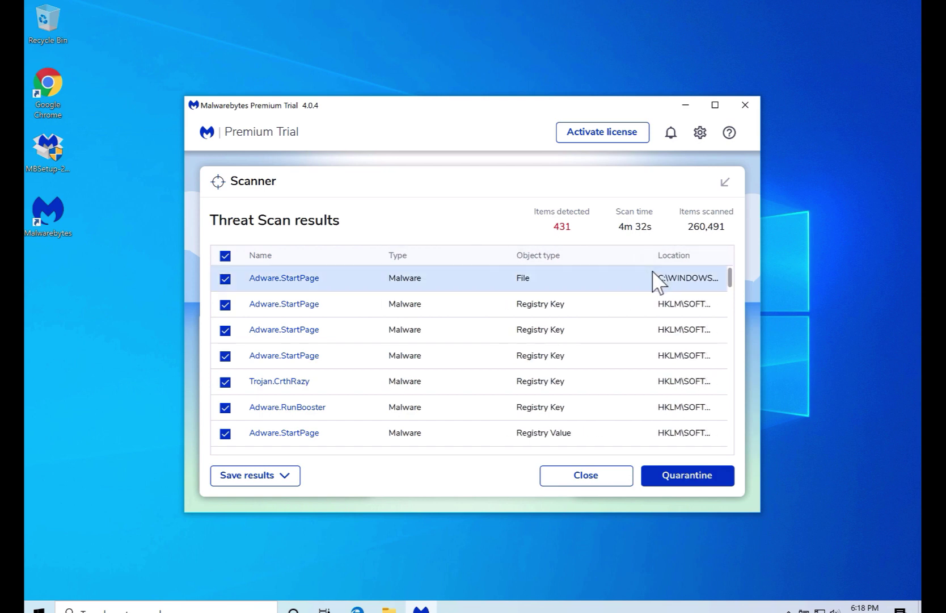
pyautogui.scroll(-2, 634, 349)
pyautogui.scroll(-3, 633, 348)
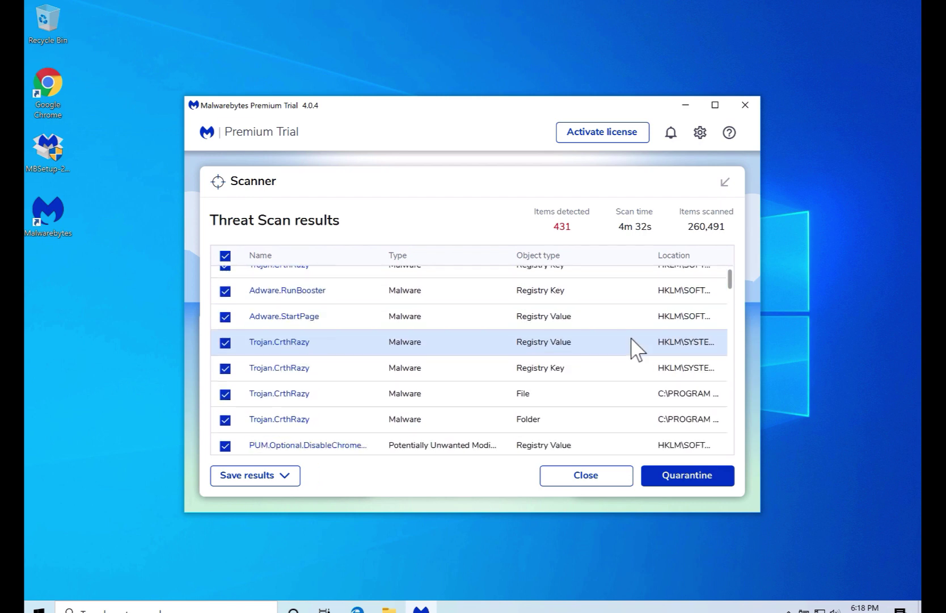
pyautogui.moveTo(731, 285); pyautogui.dragTo(735, 310)
pyautogui.moveTo(383, 262); pyautogui.dragTo(445, 262)
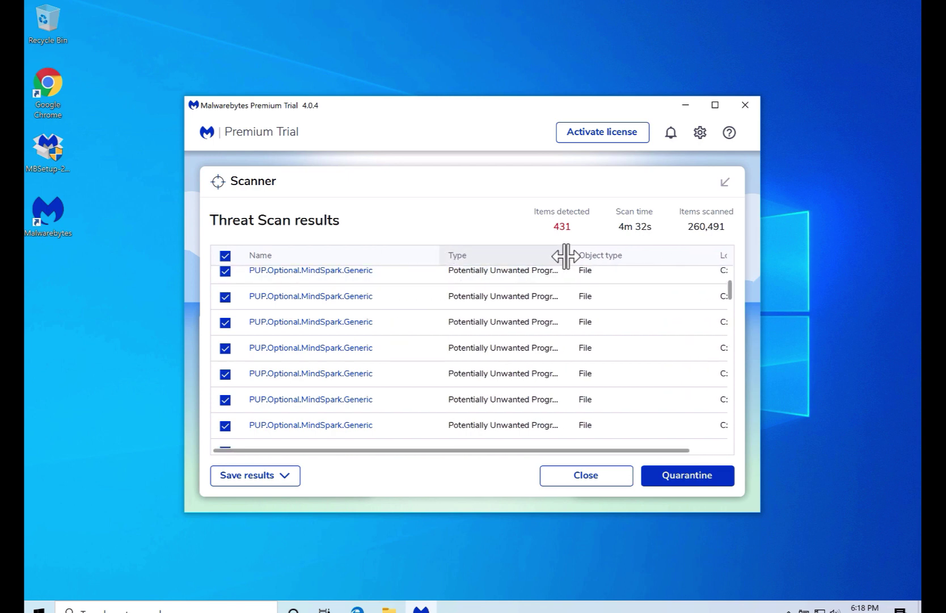
pyautogui.moveTo(566, 256); pyautogui.dragTo(586, 259)
pyautogui.moveTo(730, 294); pyautogui.dragTo(718, 449)
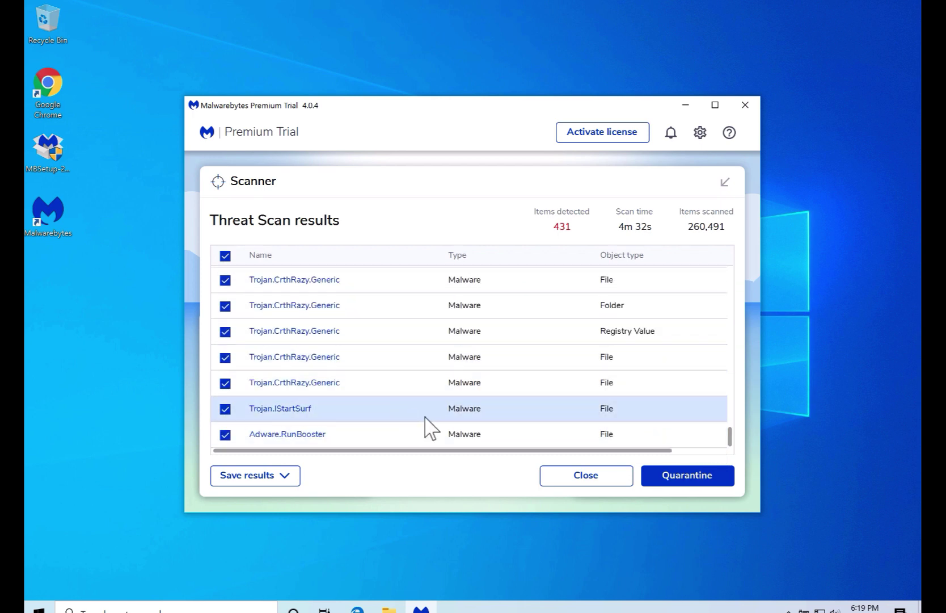
# Quarantine all selected detections, finish the scan summary and close Malwarebytes
pyautogui.click(691, 478)
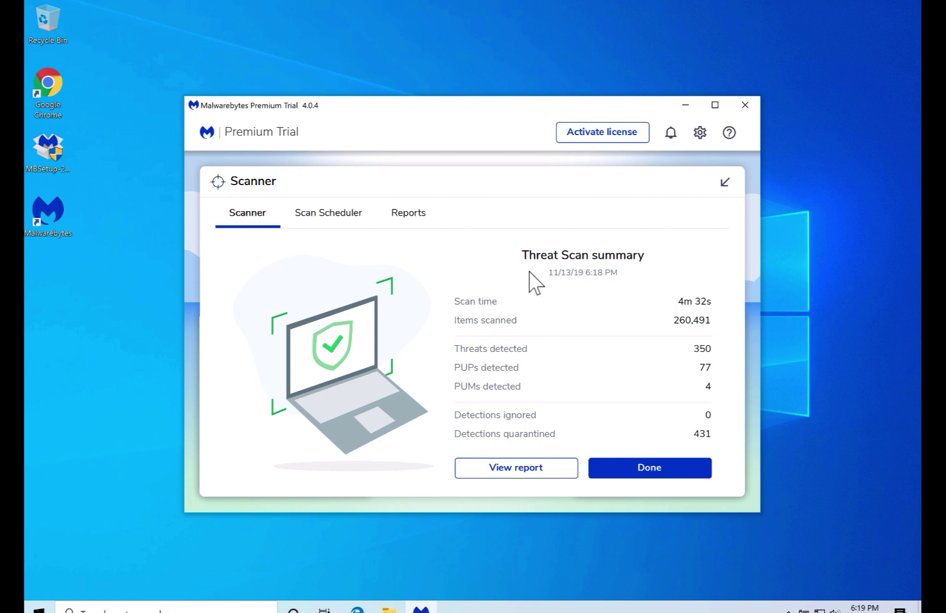
pyautogui.click(649, 468)
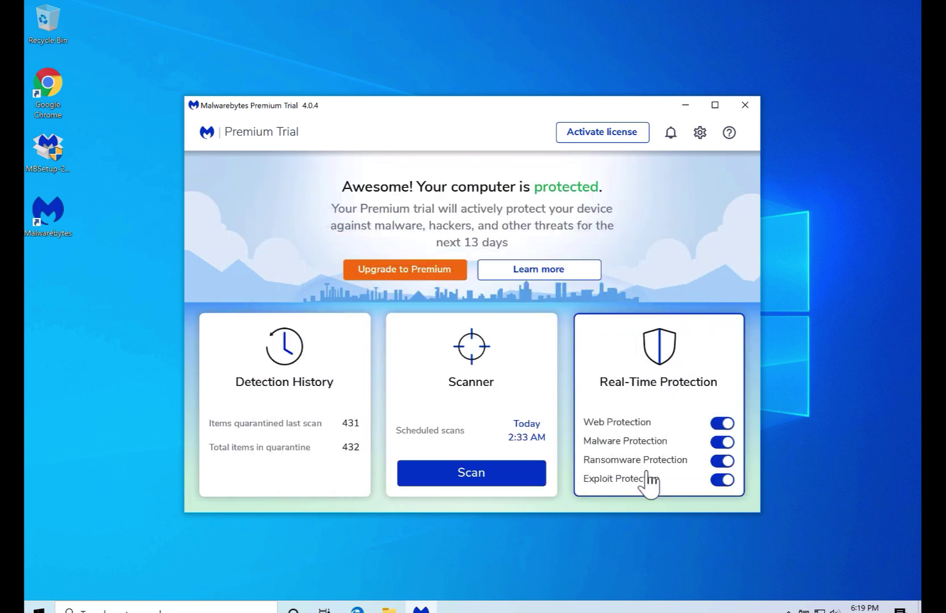
pyautogui.click(744, 106)
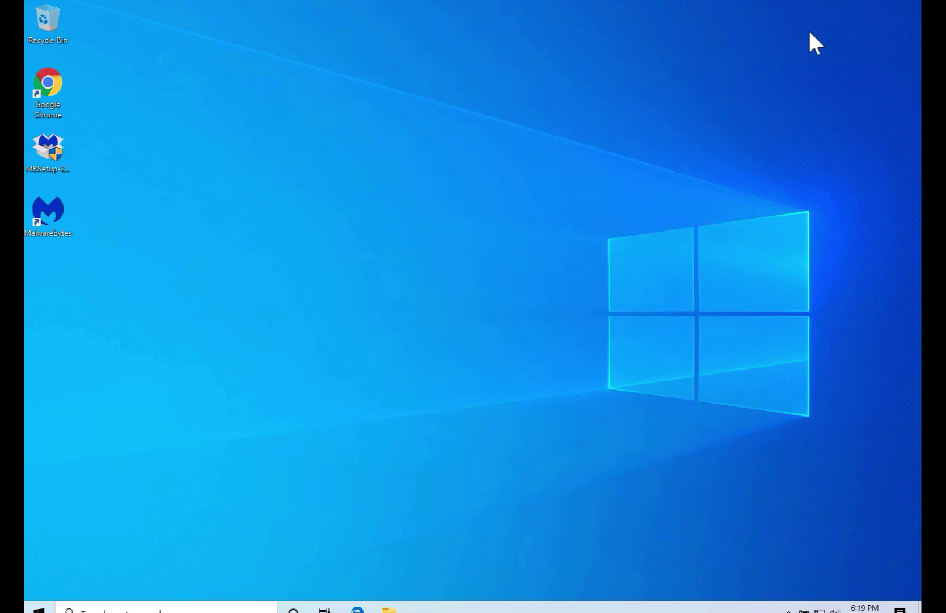